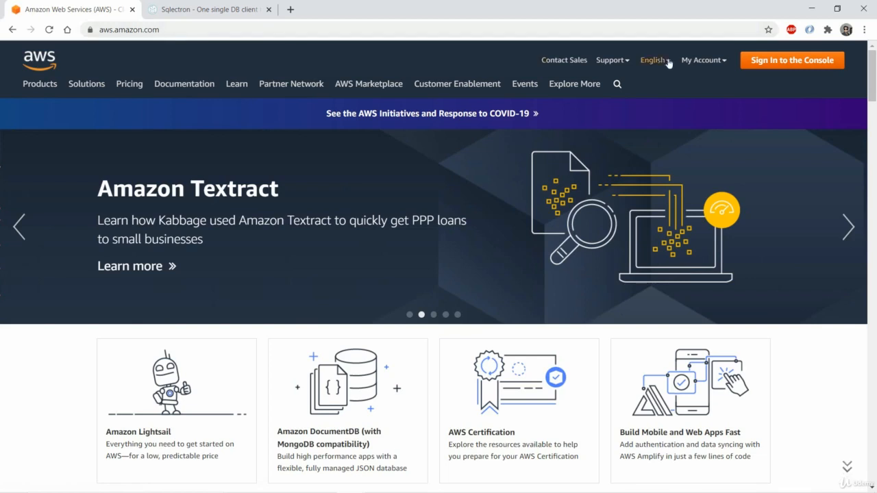
# - Sign in to the AWS Management Console as the root user
pyautogui.moveTo(699, 66)
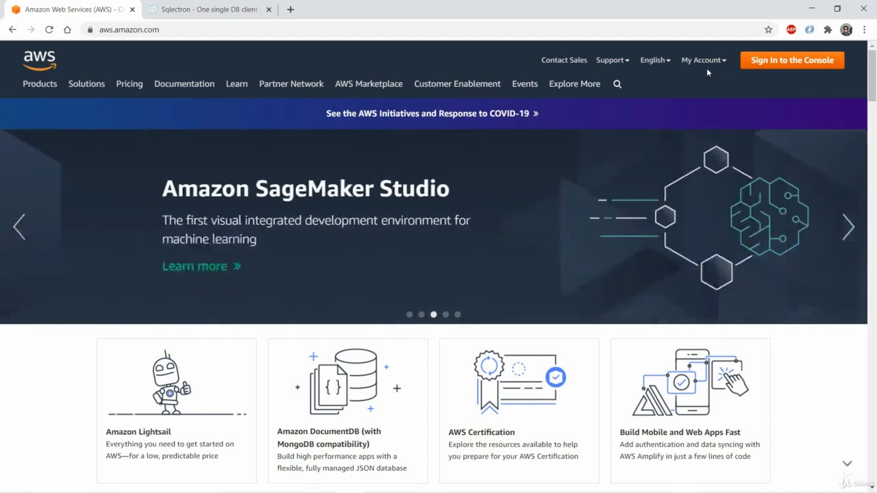
pyautogui.click(698, 84)
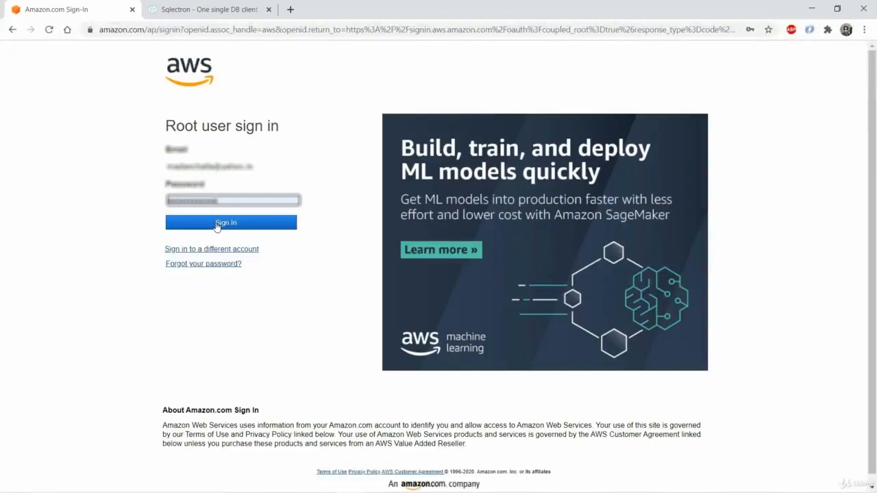
pyautogui.click(217, 224)
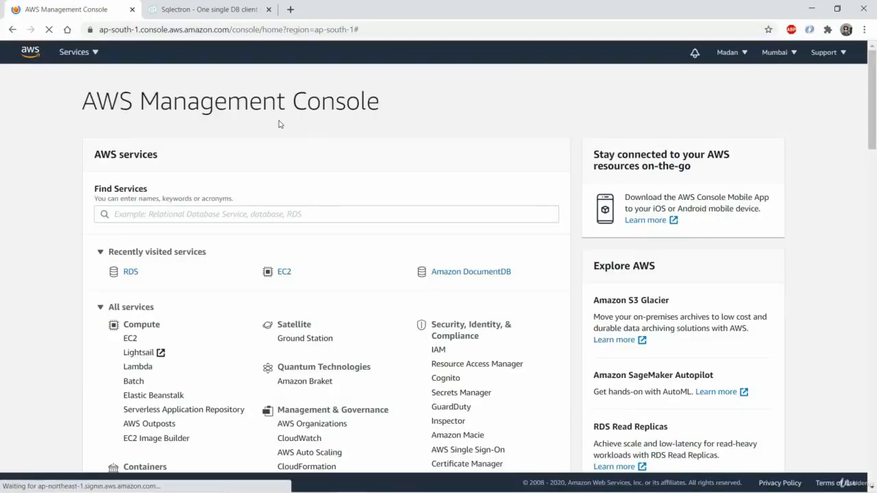
# - Search the AWS services for RDS and open the Managed Relational Database Service
pyautogui.click(223, 212)
pyautogui.write('RDS')
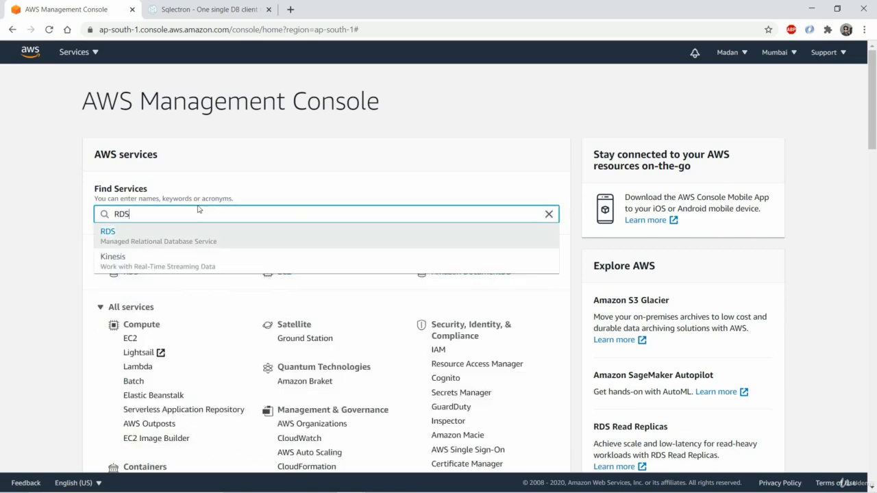
pyautogui.click(176, 238)
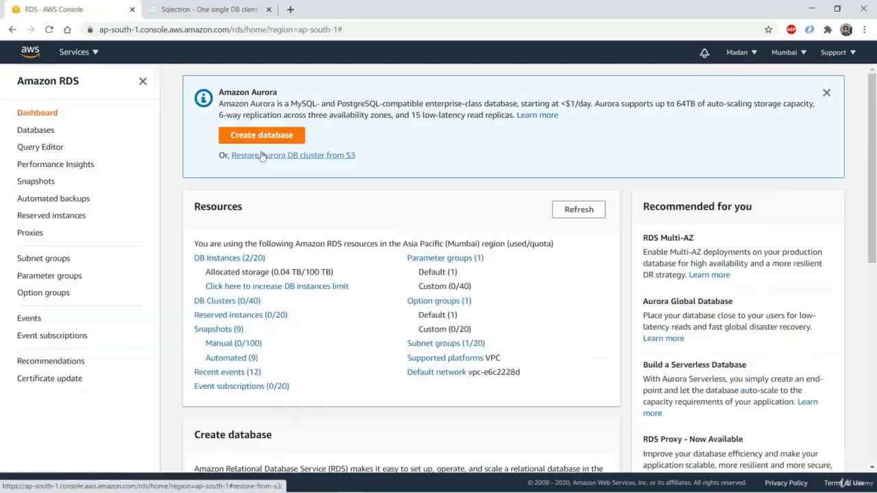
# - Start creating a new RDS database using the Easy Create method
pyautogui.click(260, 142)
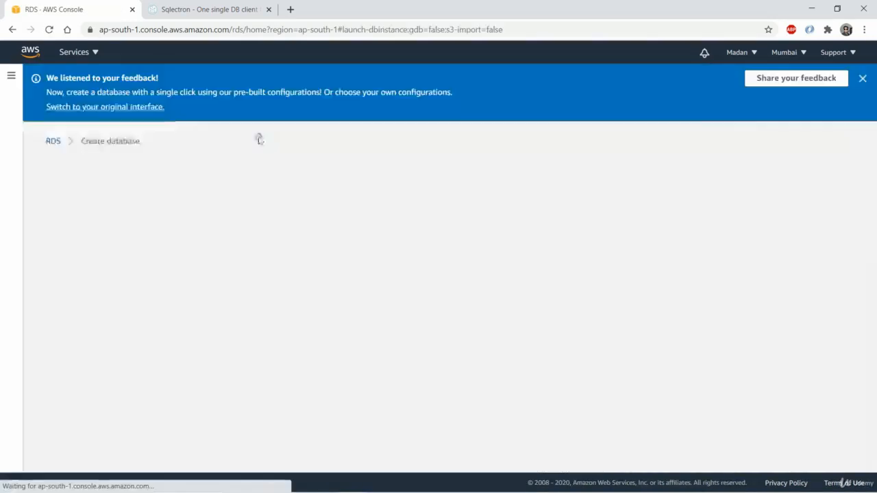
pyautogui.scroll(-1, 249, 169)
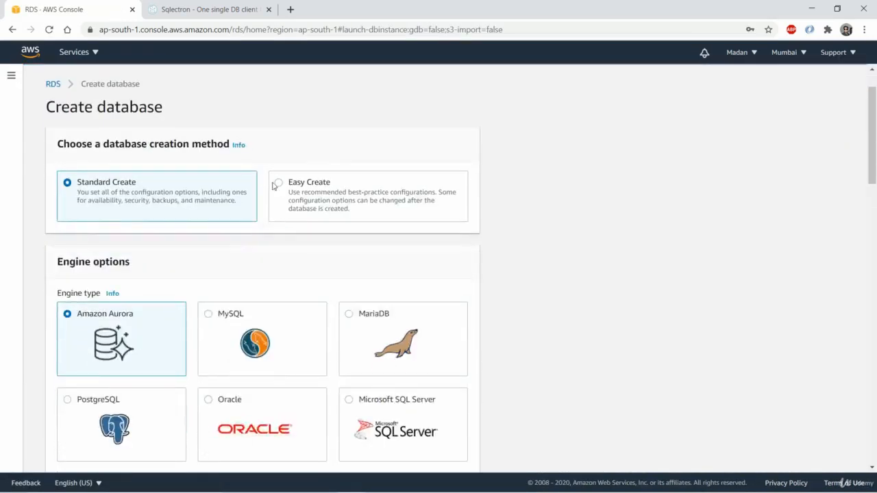
pyautogui.click(277, 183)
# - Choose MySQL as the engine type and Free tier (db.t2.micro) as the DB instance size
pyautogui.scroll(-1, 137, 220)
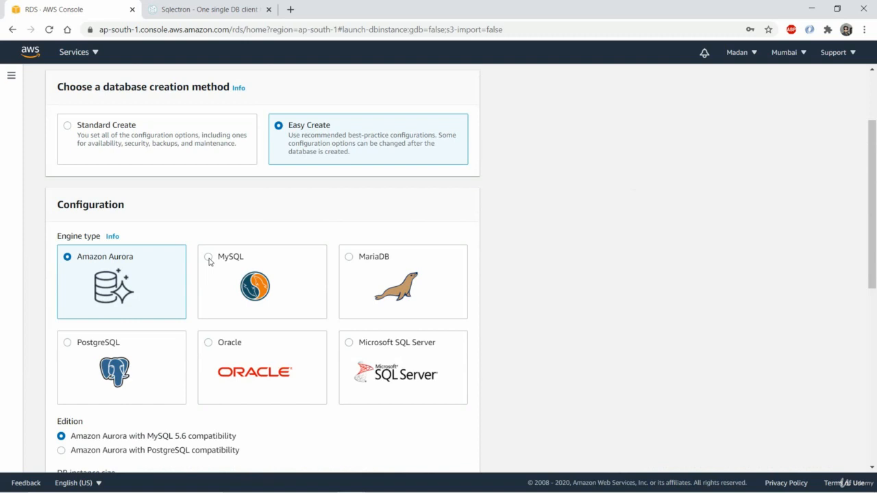
pyautogui.click(208, 257)
pyautogui.scroll(-3, 210, 226)
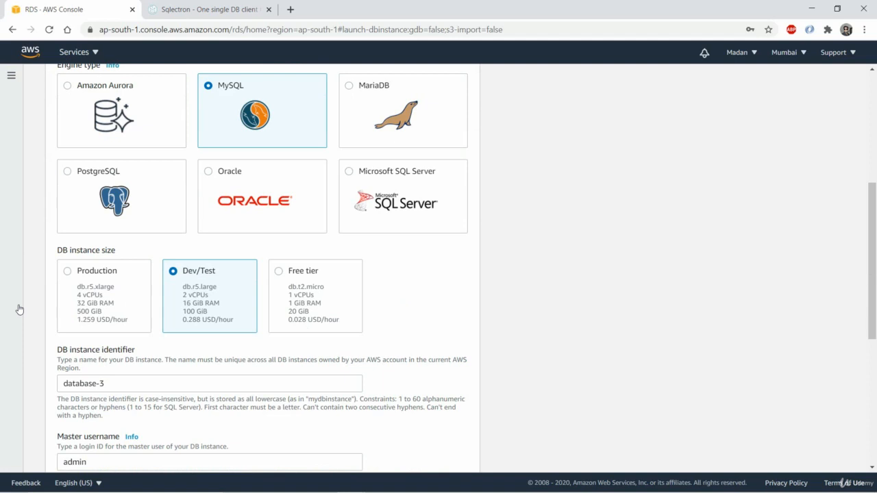
pyautogui.click(279, 271)
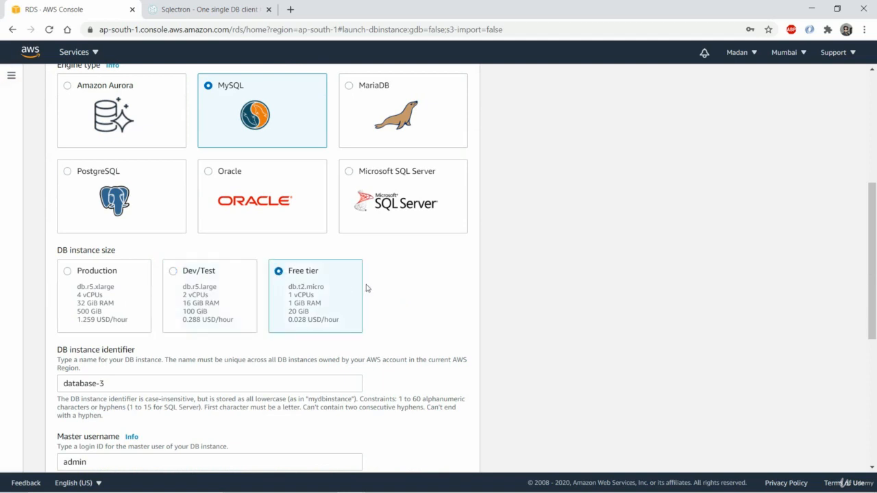
# - Set the DB instance identifier to database-2
pyautogui.click(127, 383)
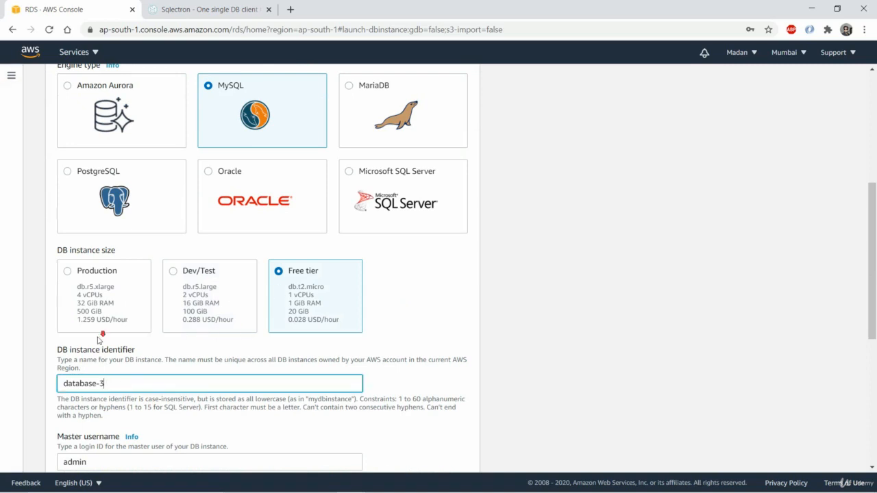
pyautogui.scroll(-1, 100, 337)
pyautogui.press('BackSpace')
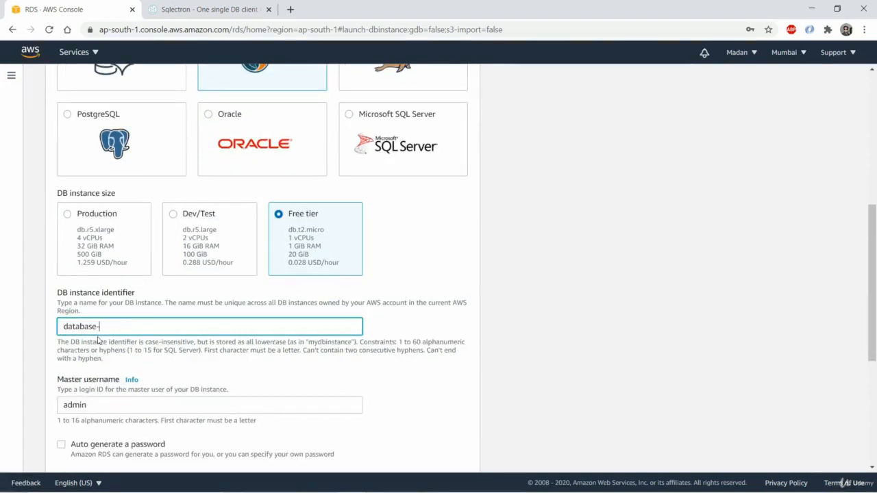
pyautogui.write('2')
pyautogui.scroll(-2, 117, 328)
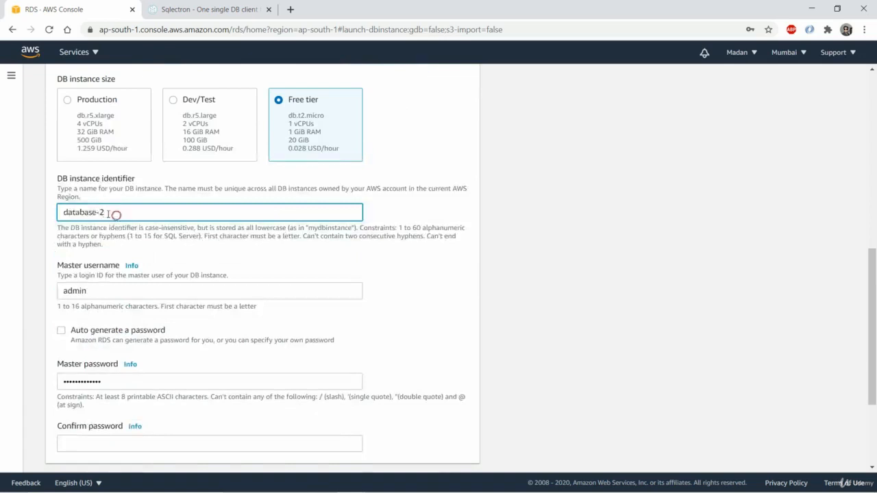
pyautogui.moveTo(117, 214); pyautogui.dragTo(13, 214)
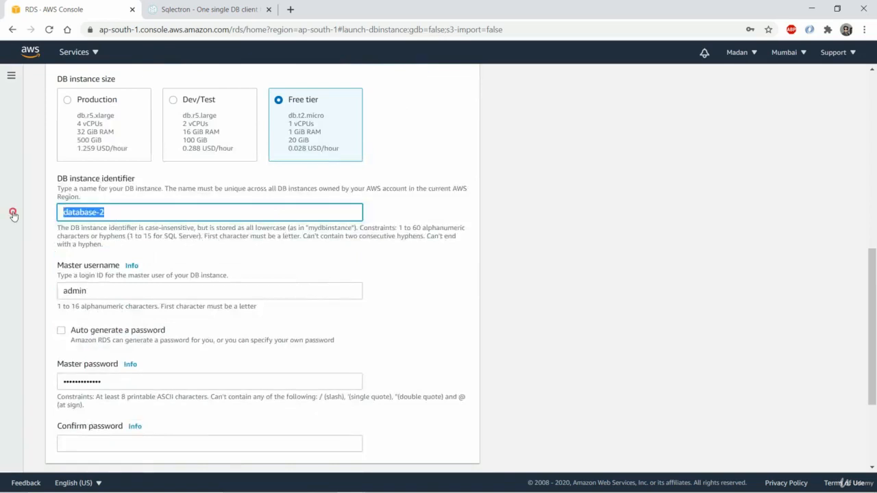
# - Re-enter admin as the master username of the DB instance
pyautogui.click(104, 287)
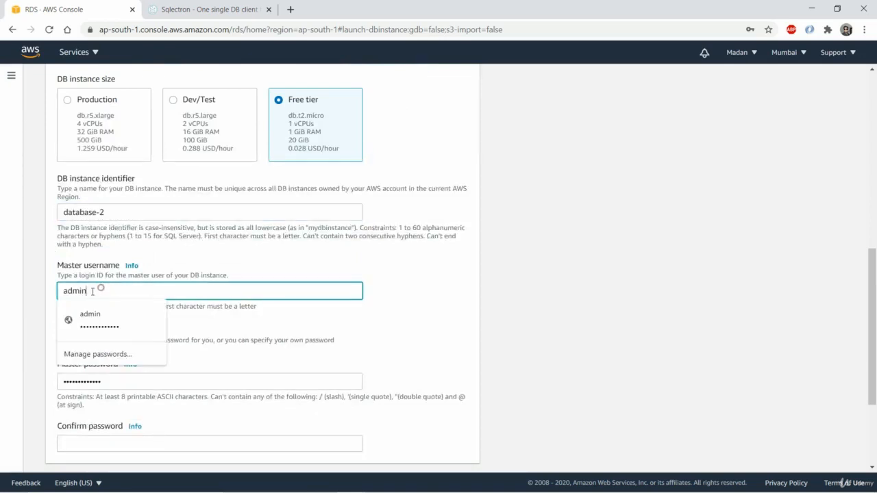
pyautogui.doubleClick(83, 290)
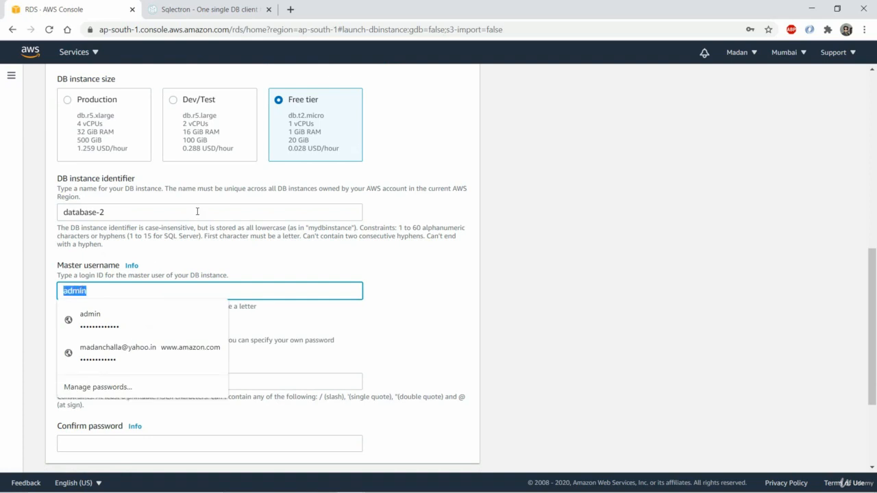
pyautogui.press('BackSpace')
pyautogui.write('admin')
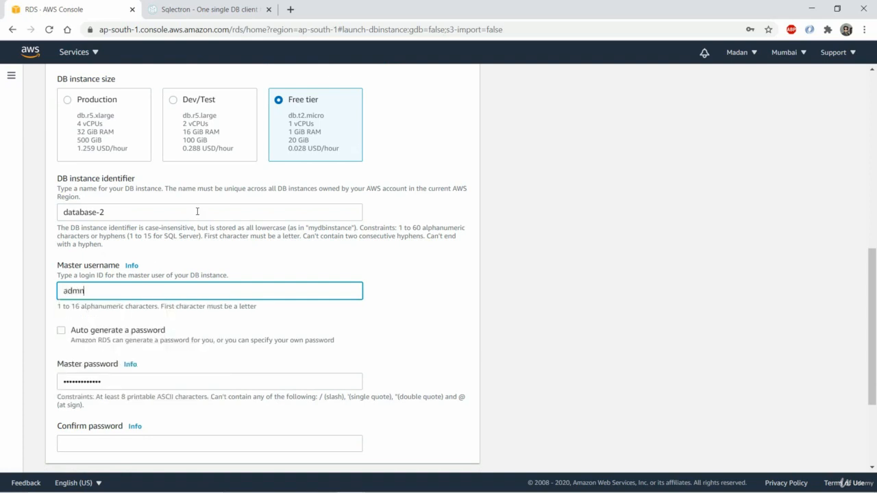
pyautogui.press('BackSpace')
pyautogui.write('n')
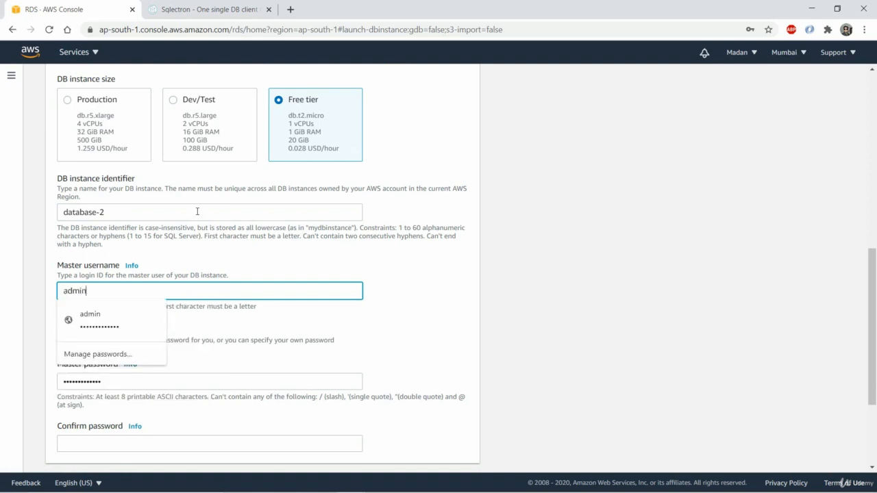
pyautogui.press('Tab')
# - Replace the master password with a new one and repeat it in the password confirmation
pyautogui.scroll(-1, 60, 240)
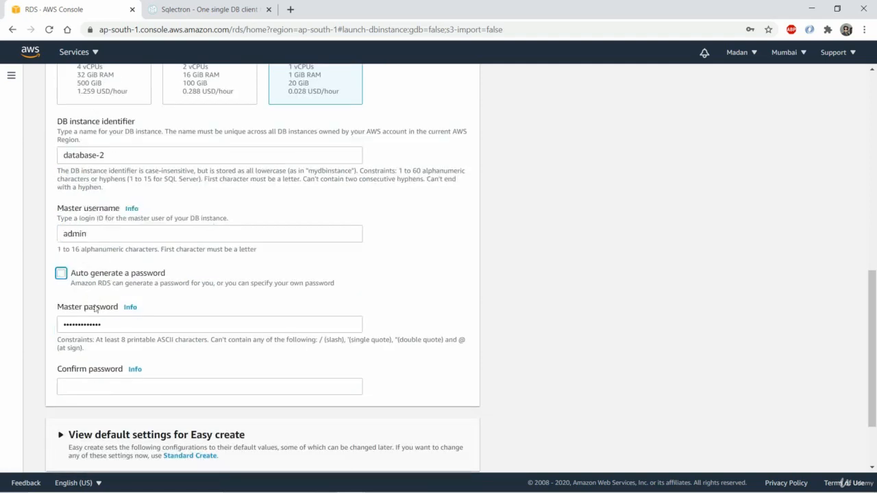
pyautogui.doubleClick(99, 323)
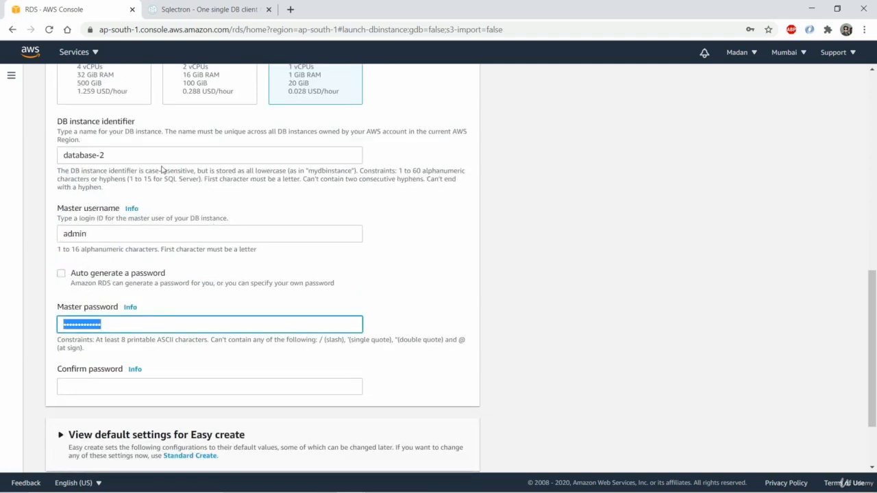
pyautogui.press('BackSpace')
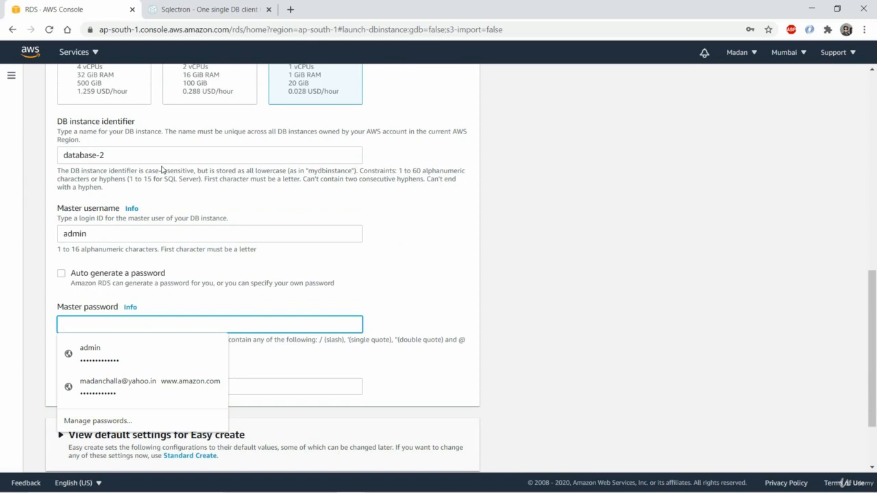
pyautogui.write('ad')
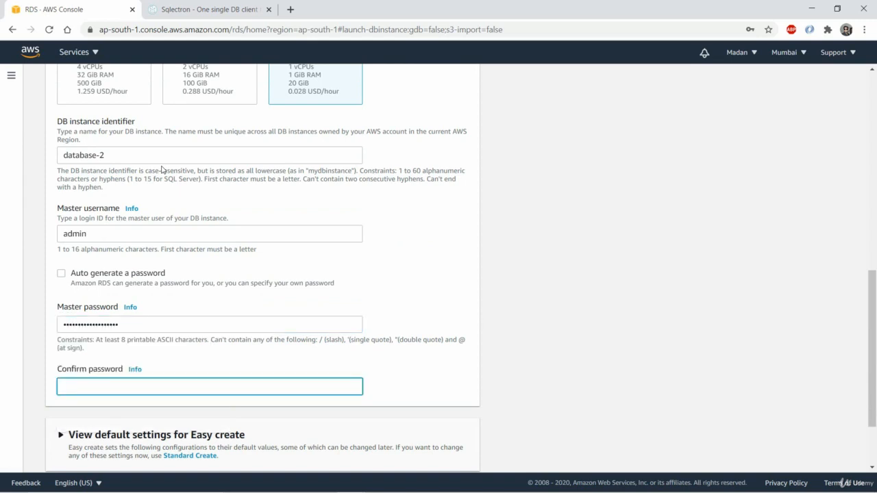
pyautogui.write('••')
pyautogui.write('••••••••••••••••')
pyautogui.press('Tab')
# - Create the database with the Easy Create default settings and refresh the databases list
pyautogui.scroll(-2, 144, 167)
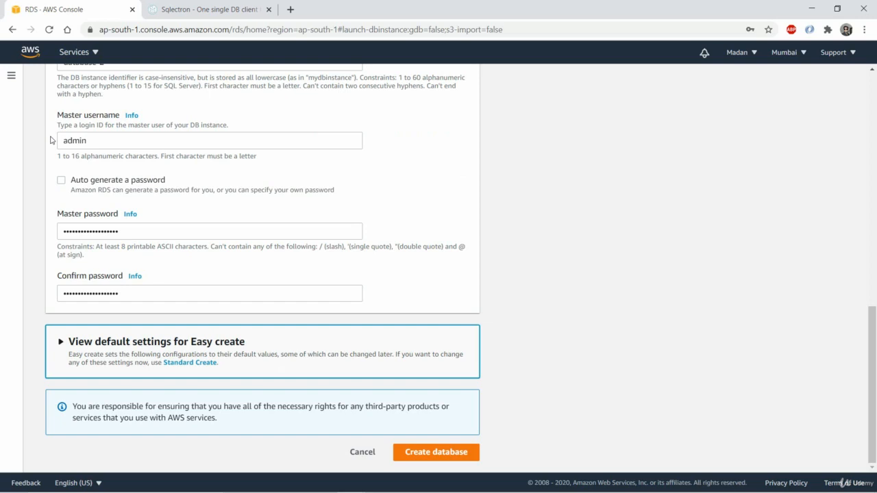
pyautogui.click(34, 237)
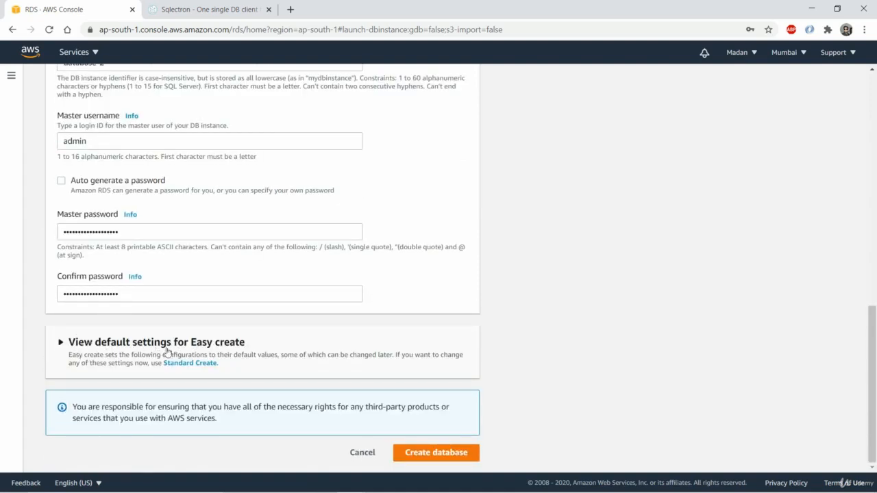
pyautogui.click(415, 455)
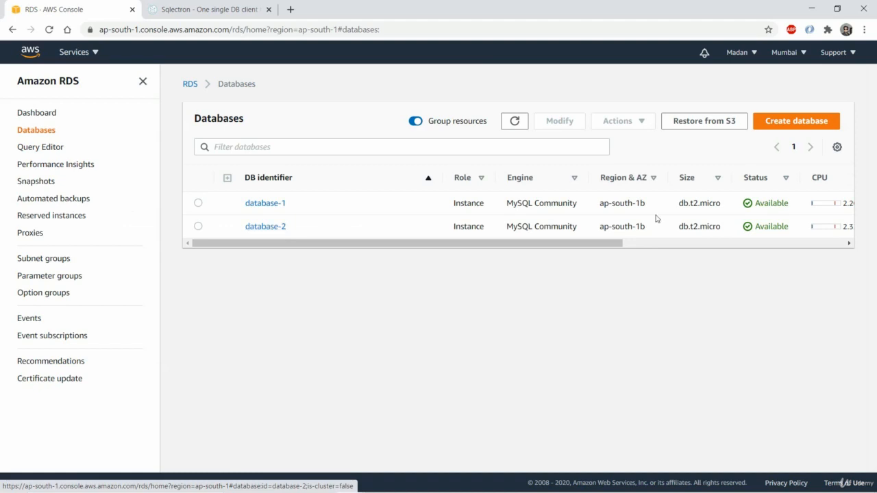
pyautogui.click(516, 124)
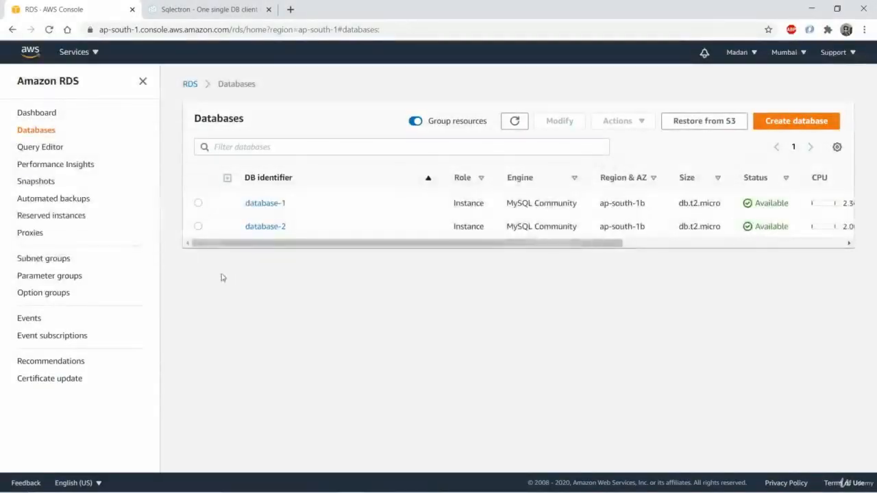
# - Open database-2 for modification and expand its additional connectivity configuration to check the public access setting and database port
pyautogui.click(198, 226)
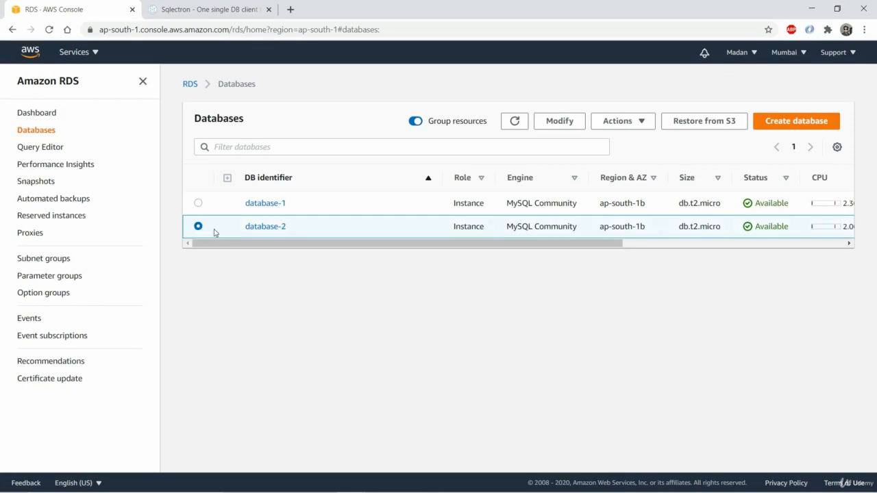
pyautogui.click(551, 124)
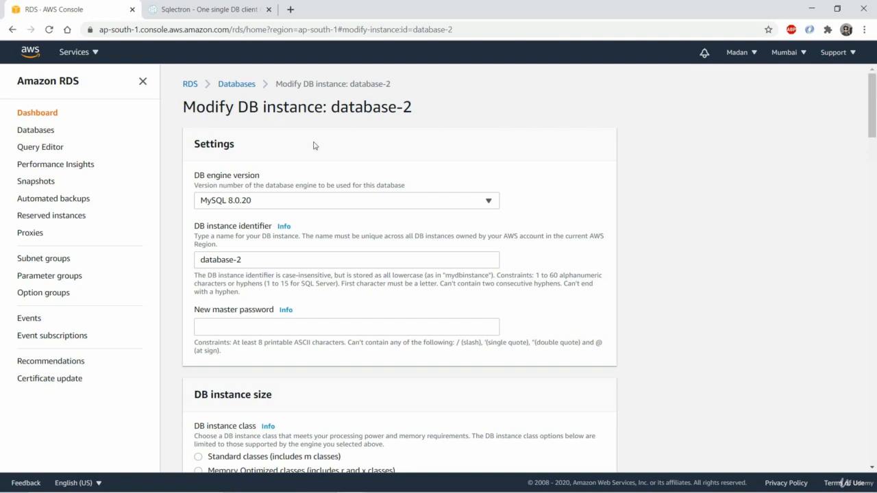
pyautogui.scroll(-7, 284, 178)
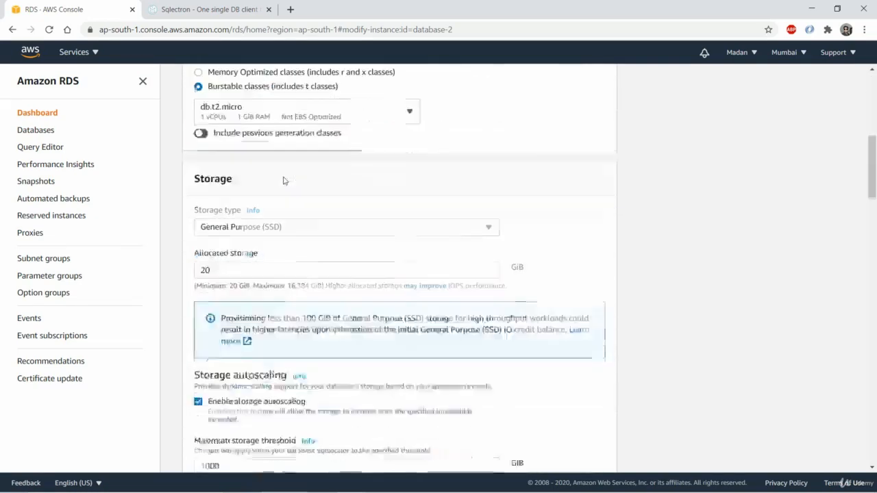
pyautogui.scroll(-6, 283, 179)
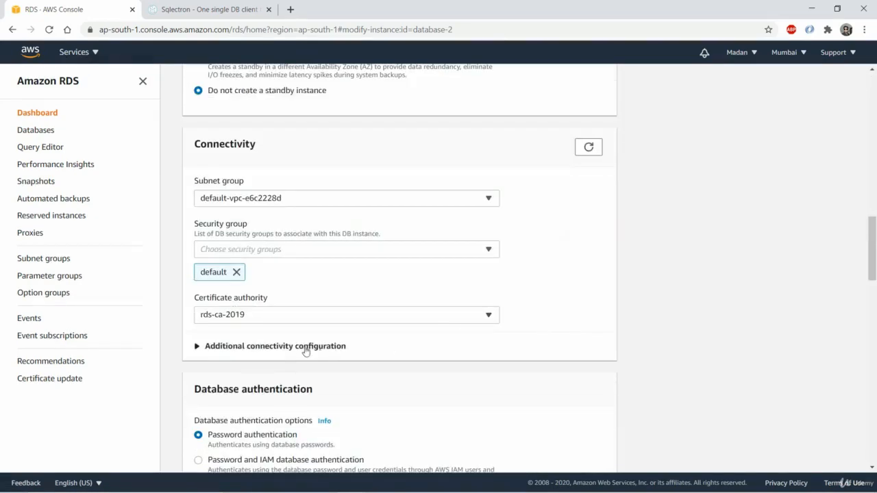
pyautogui.click(287, 347)
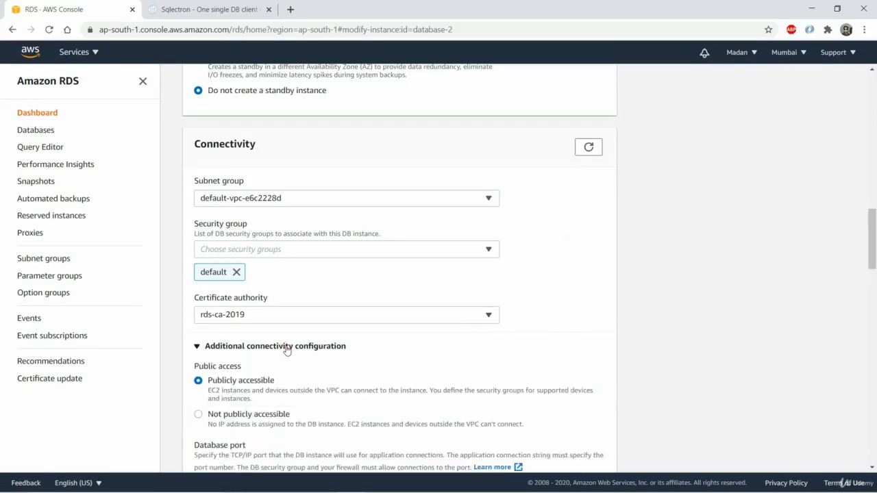
pyautogui.scroll(-2, 309, 320)
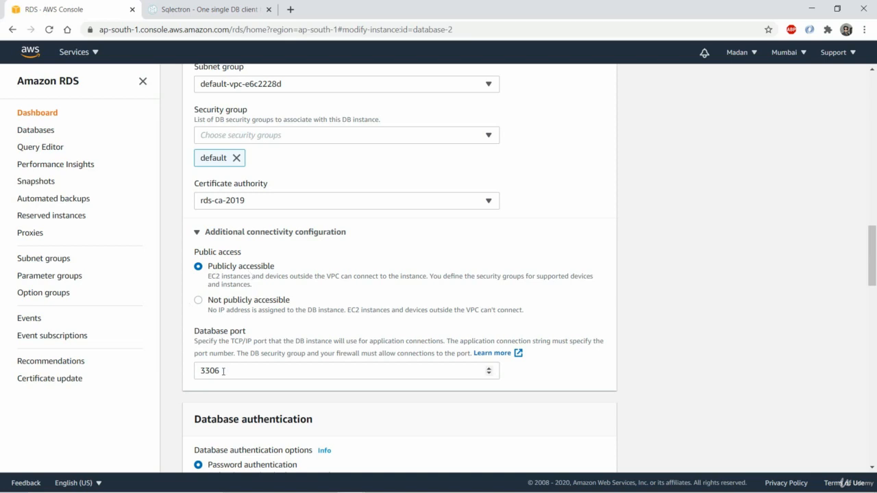
# - Continue from the database-2 settings to the summary and scheduling of modifications
pyautogui.scroll(-6, 278, 302)
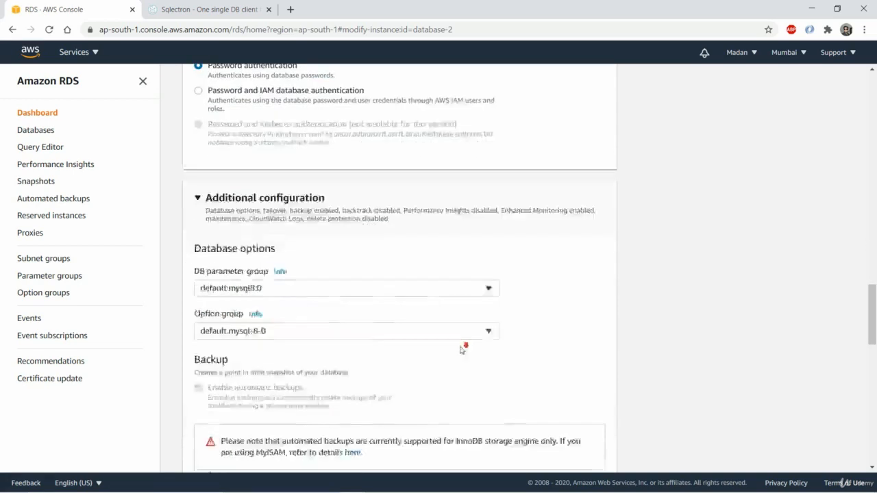
pyautogui.scroll(-15, 484, 349)
pyautogui.click(584, 453)
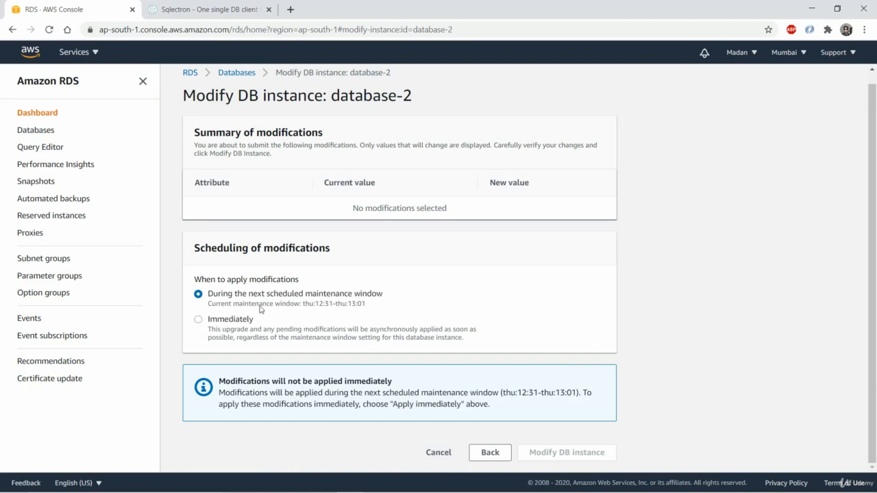
# - Schedule the database-2 modifications for immediate application and review the downtime notice
pyautogui.click(200, 320)
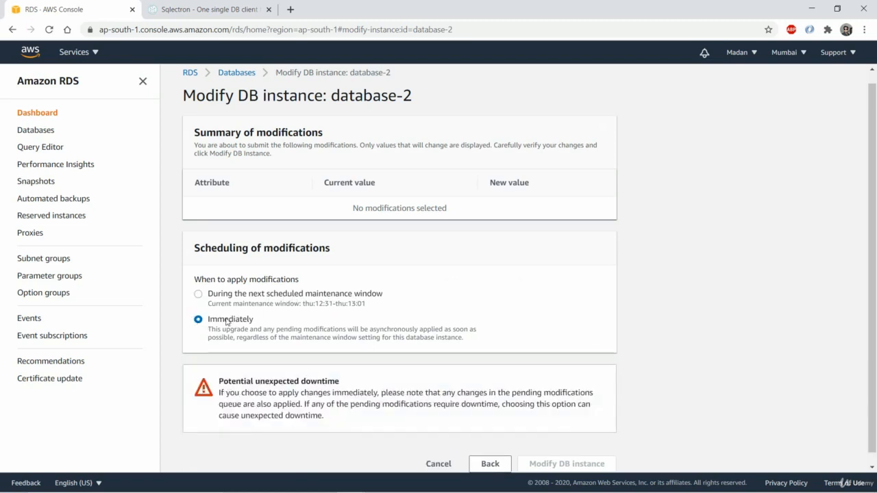
pyautogui.scroll(-1, 288, 311)
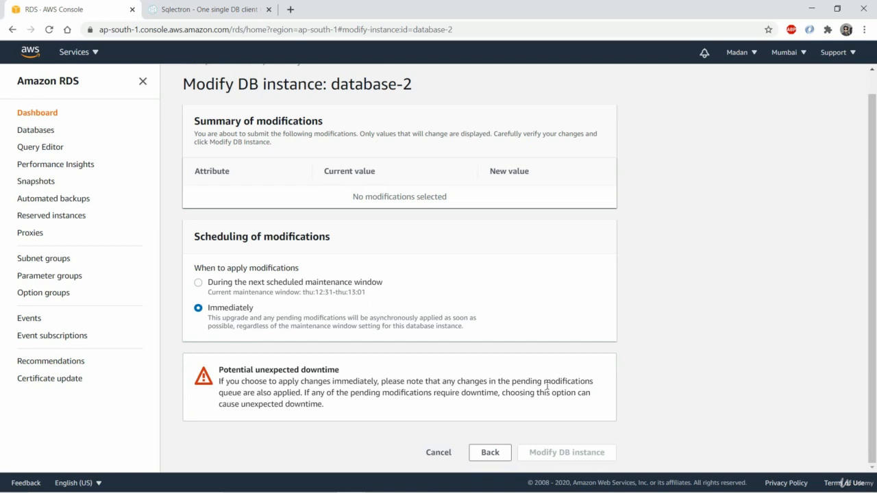
pyautogui.scroll(1, 479, 329)
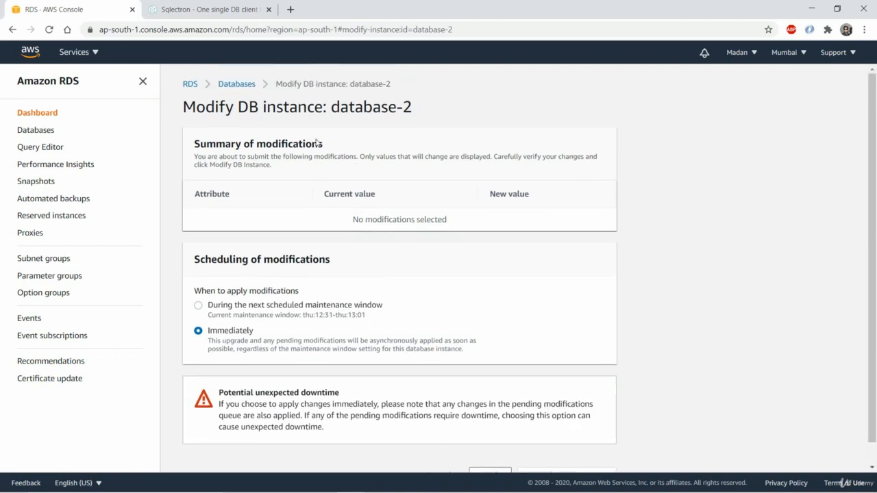
# - Open database-2 from the databases list and check its endpoint, port and public accessibility details
pyautogui.click(246, 84)
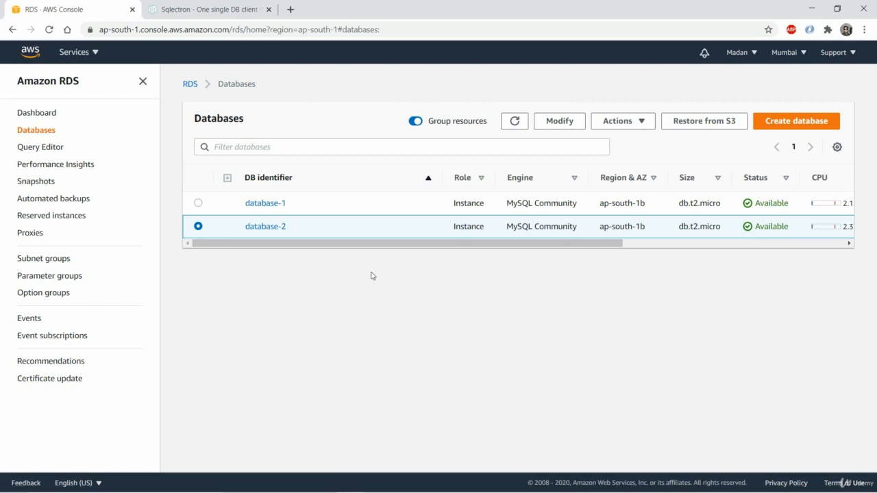
pyautogui.click(265, 227)
pyautogui.scroll(-2, 302, 288)
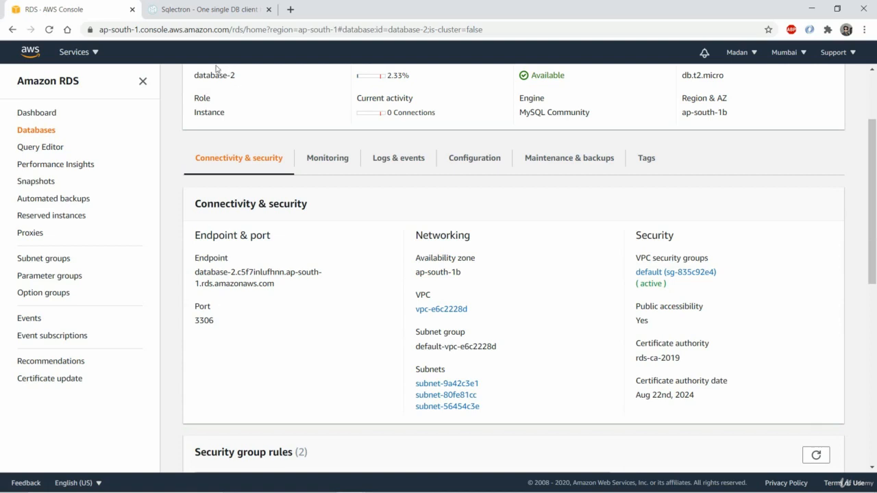
# - Switch to the Sqlectron website and open the download page for its GUI version
pyautogui.click(175, 4)
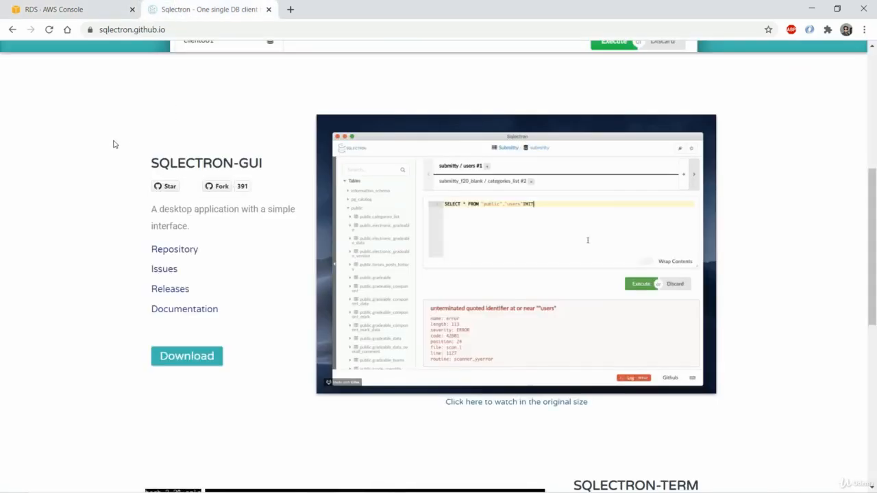
pyautogui.scroll(5, 115, 172)
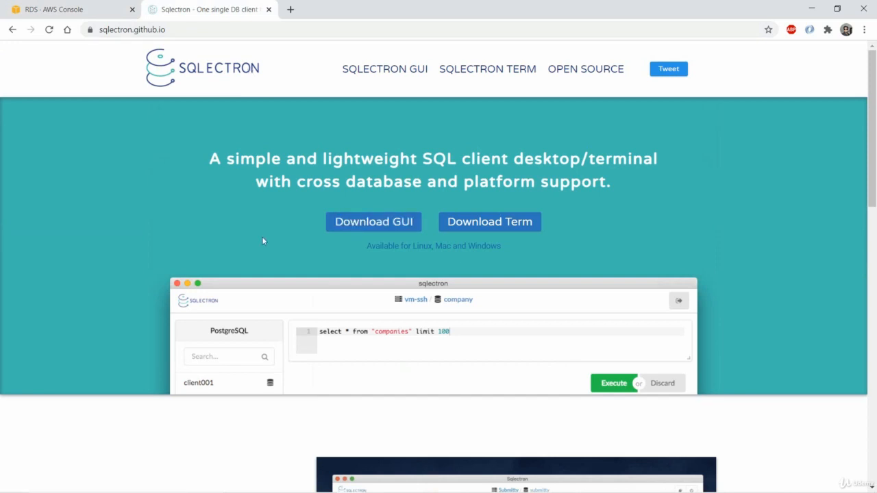
pyautogui.click(346, 228)
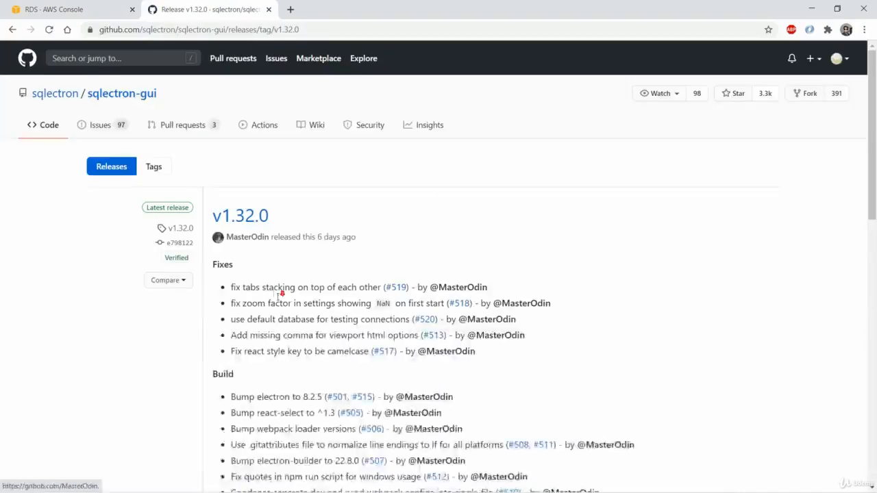
# - Search the Sqlectron release page for "exe" to find the Windows installer
pyautogui.scroll(-8, 281, 304)
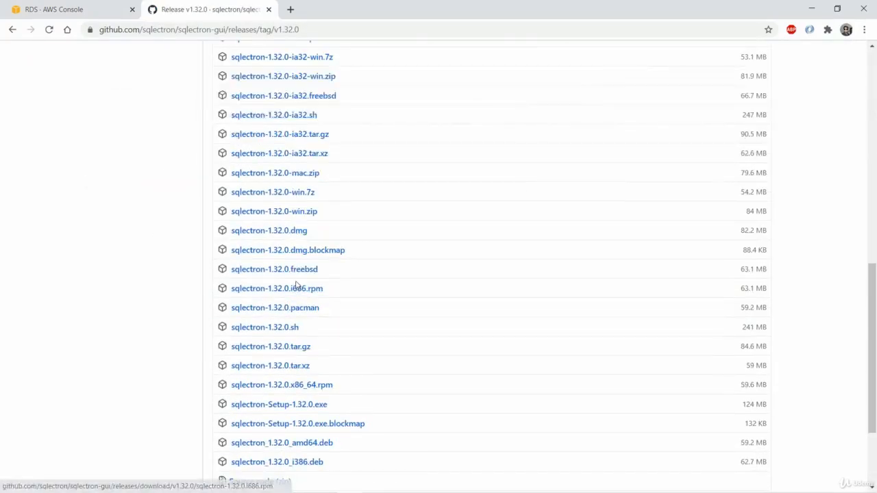
pyautogui.hotkey('ctrl', 'f')
pyautogui.write('exce')
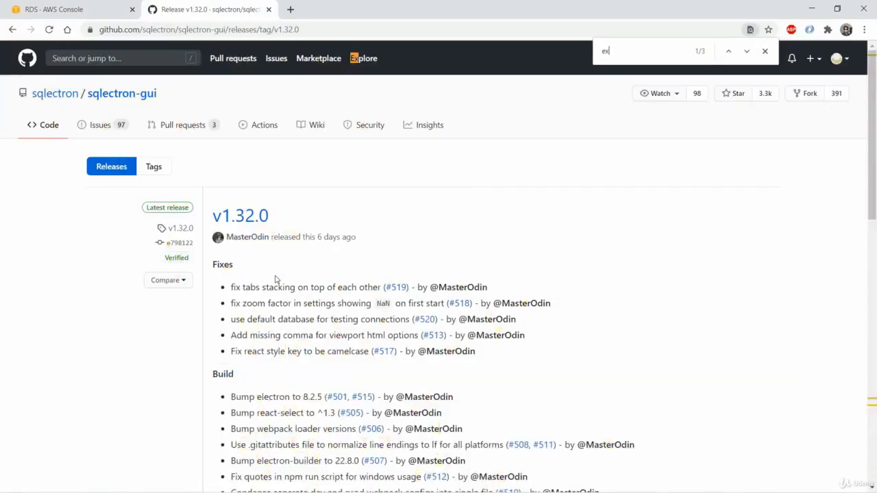
pyautogui.press('BackSpace')
pyautogui.press('BackSpace')
pyautogui.write('e')
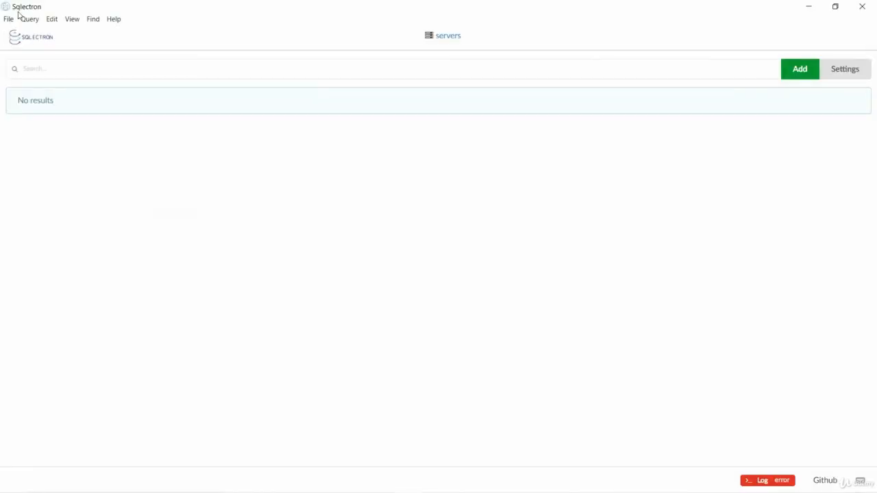
# - Switch to Sqlectron and add a server named EazyBankMySQLDB with MySQL as its database type
pyautogui.click(791, 72)
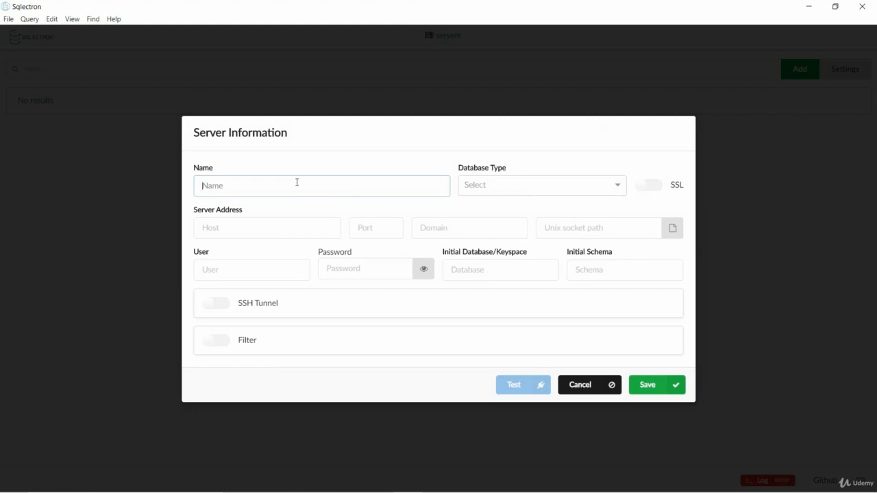
pyautogui.write('EazyBankMySQLDB')
pyautogui.click(496, 190)
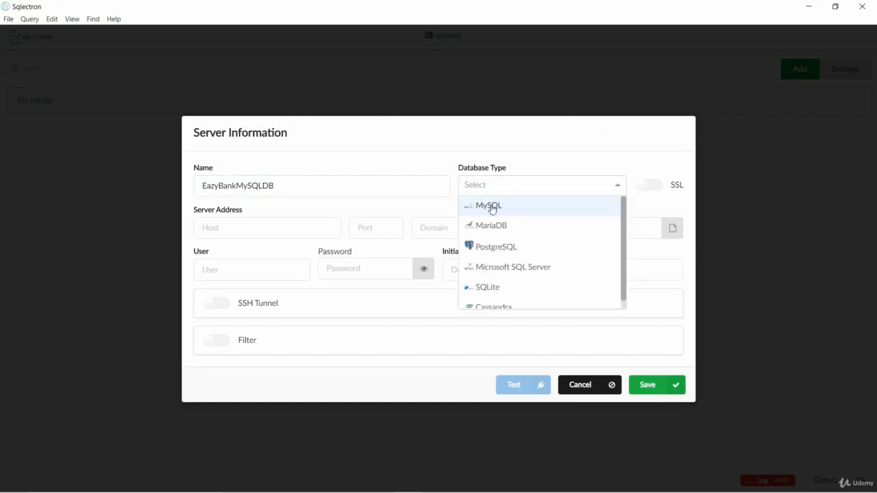
pyautogui.click(492, 208)
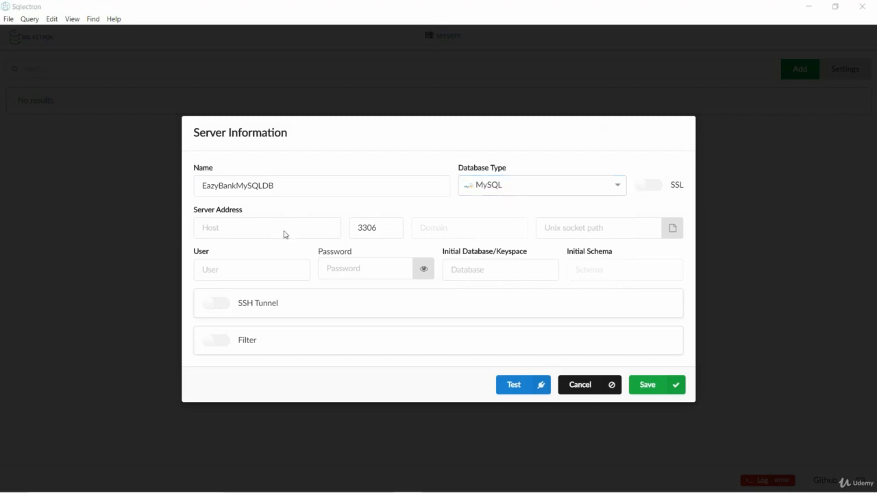
# - Copy database-2's endpoint from the RDS console and use it as the Sqlectron server's host address
pyautogui.hotkey('alt', 'Tab')
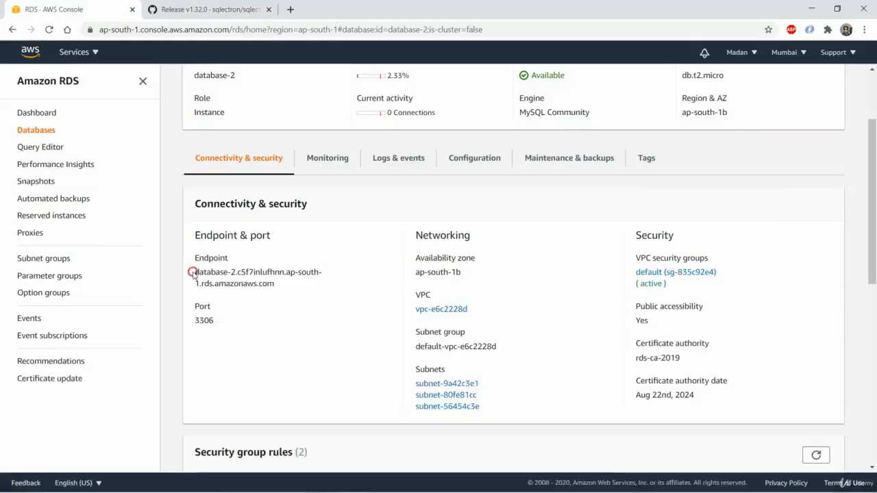
pyautogui.moveTo(196, 272); pyautogui.dragTo(270, 283)
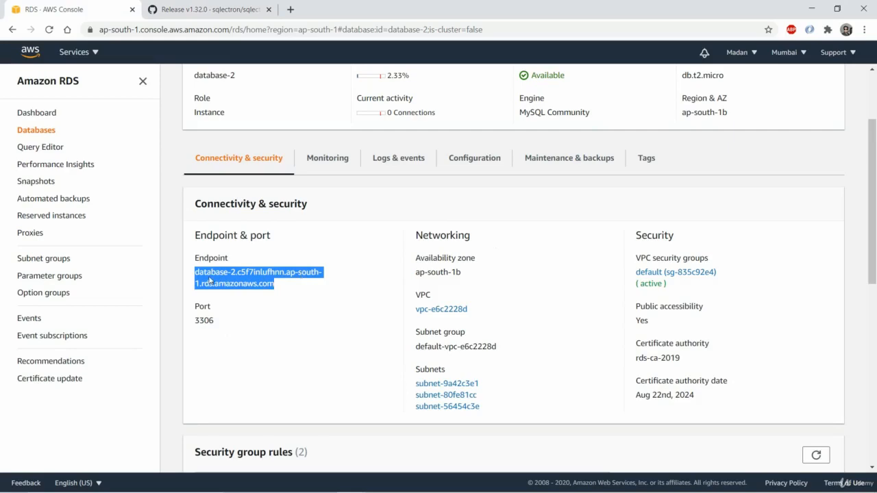
pyautogui.hotkey('alt', 'Tab')
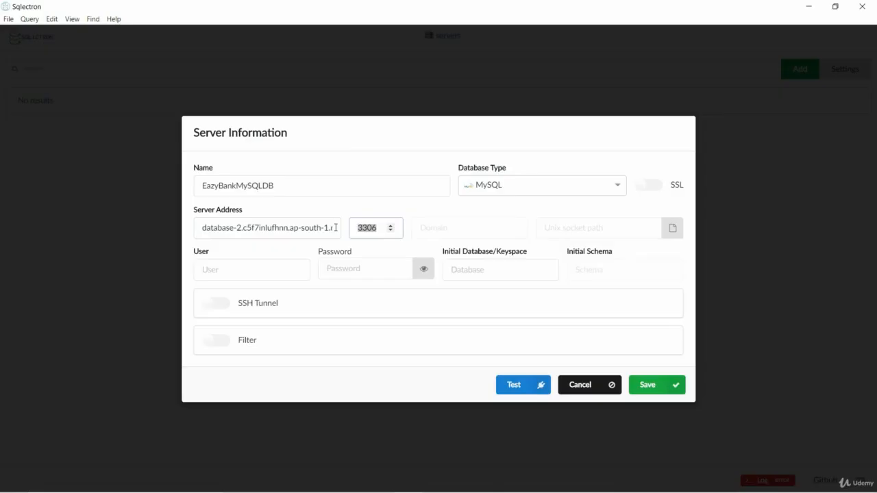
# - Set the server's user to admin and enter the database master password
pyautogui.click(268, 273)
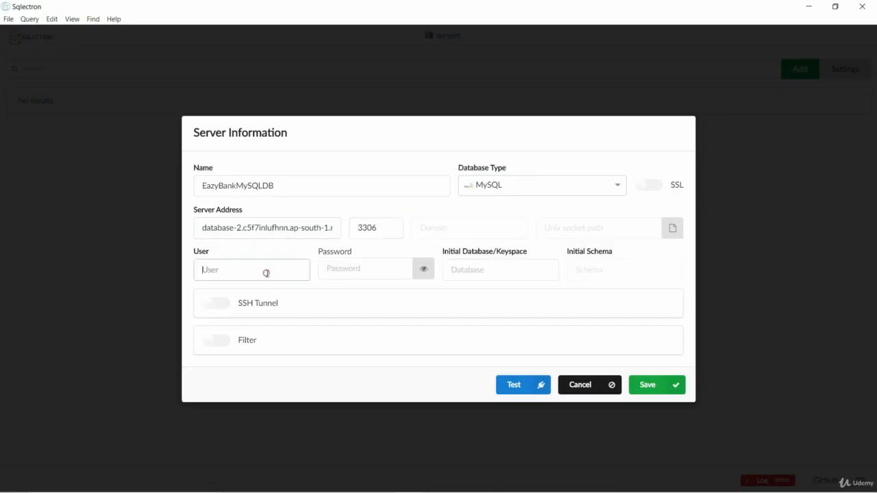
pyautogui.write('admin')
pyautogui.press('Tab')
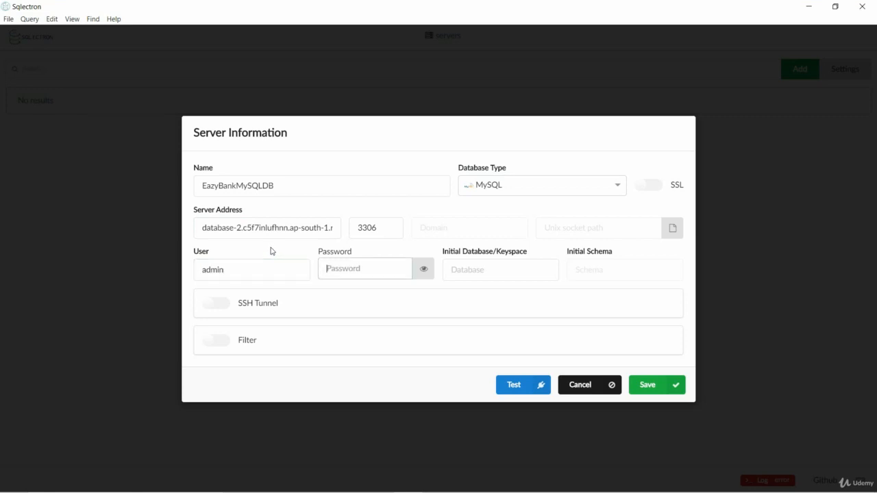
pyautogui.write('admin')
pyautogui.hotkey('ctrl', 'v')
# - Test and save the server configuration, and connect to EazyBankMySQLDB
pyautogui.click(506, 394)
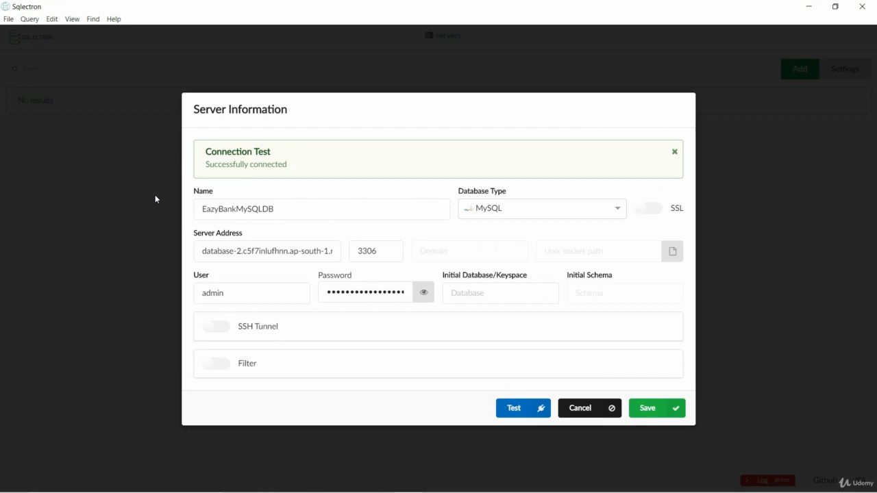
pyautogui.click(639, 414)
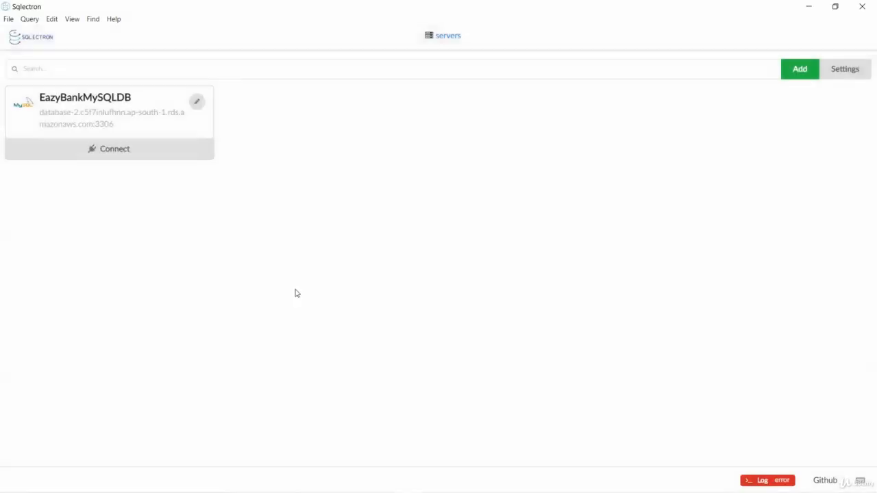
pyautogui.click(117, 150)
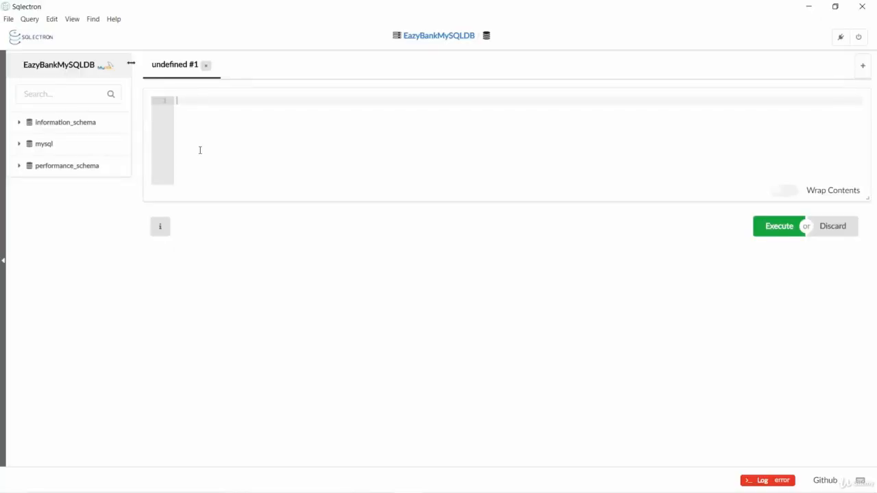